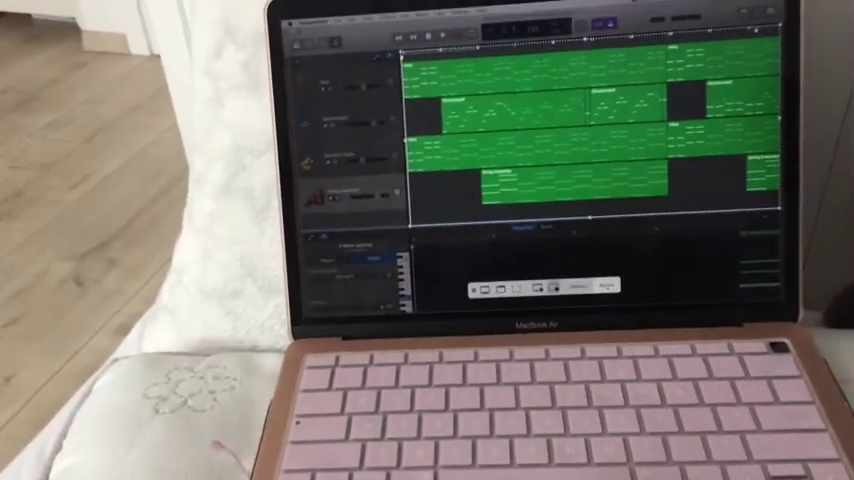
Start recording the framed GarageBand tracks area.
key(Return)
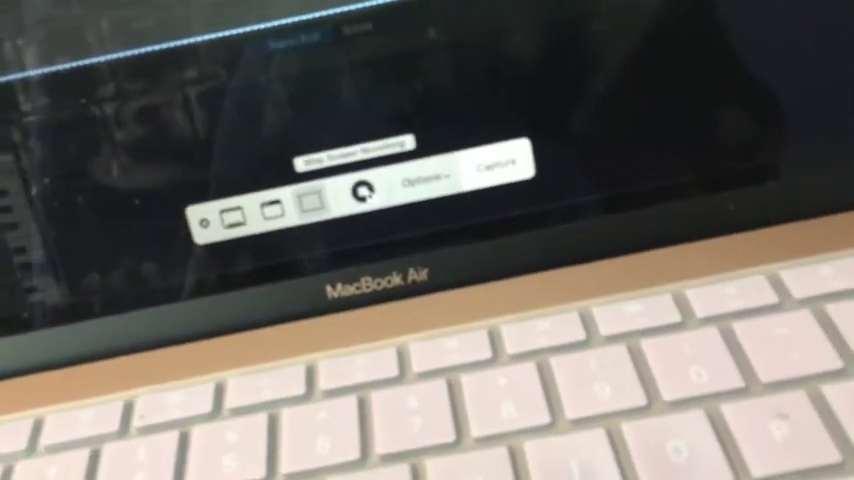
Stop the screen recording from the menu bar button.
click(362, 191)
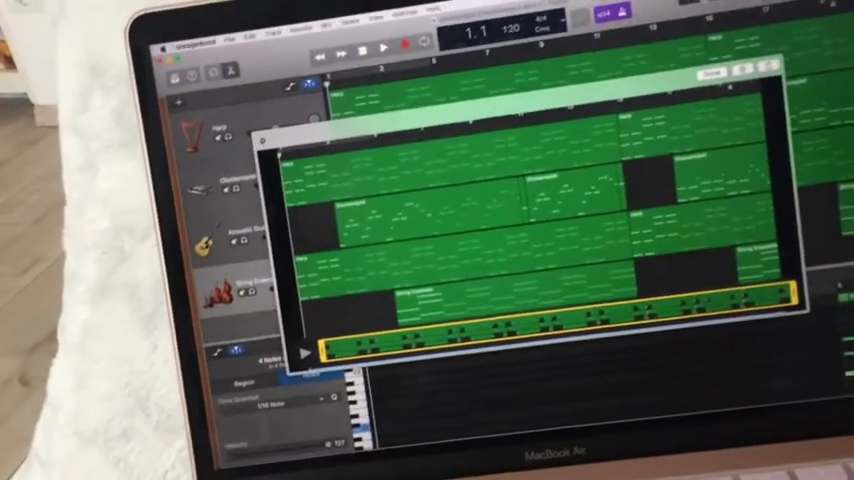
Close the recording preview and switch to another desktop workspace.
key(super+w)
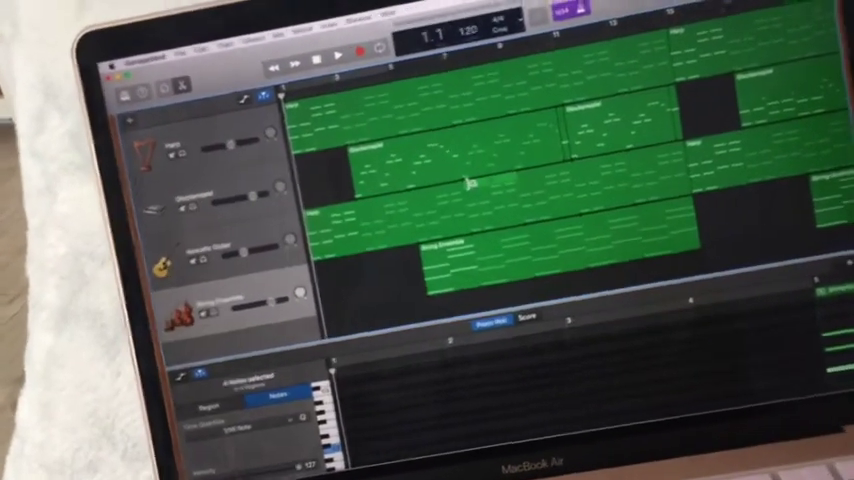
key(ctrl+Right)
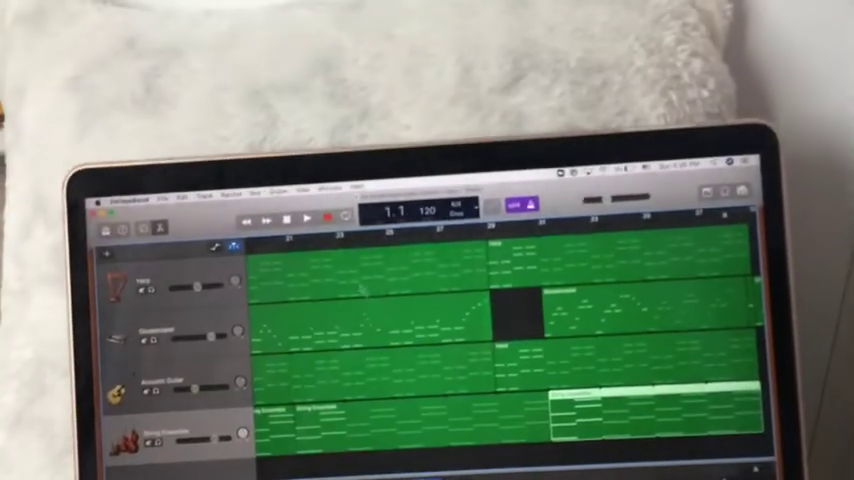
scroll(450, 350, right, 5)
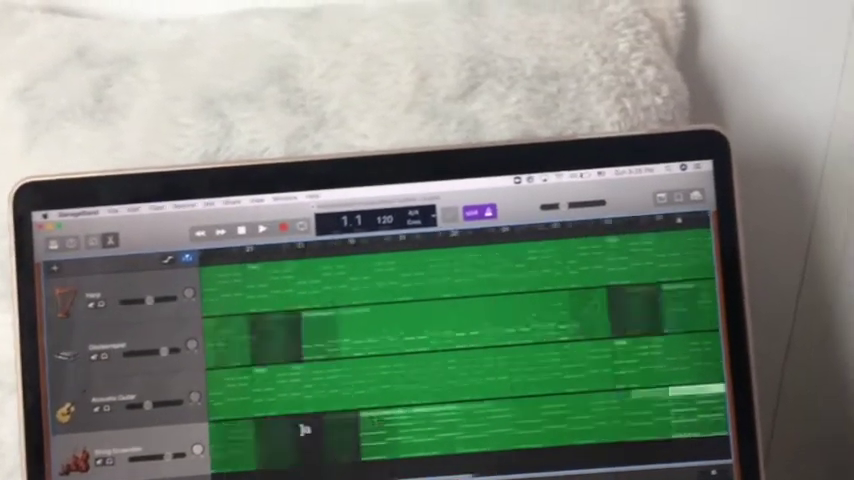
Play the four-track arrangement and raise the system volume during playback.
key(space)
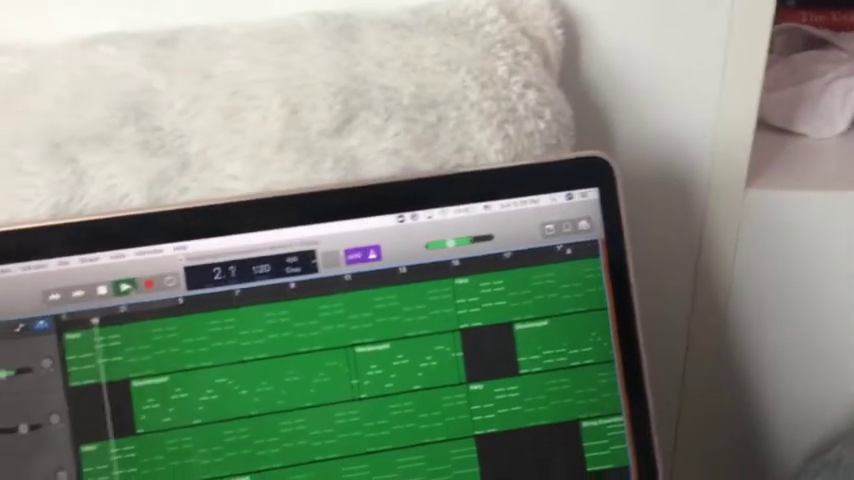
key(XF86AudioRaiseVolume)
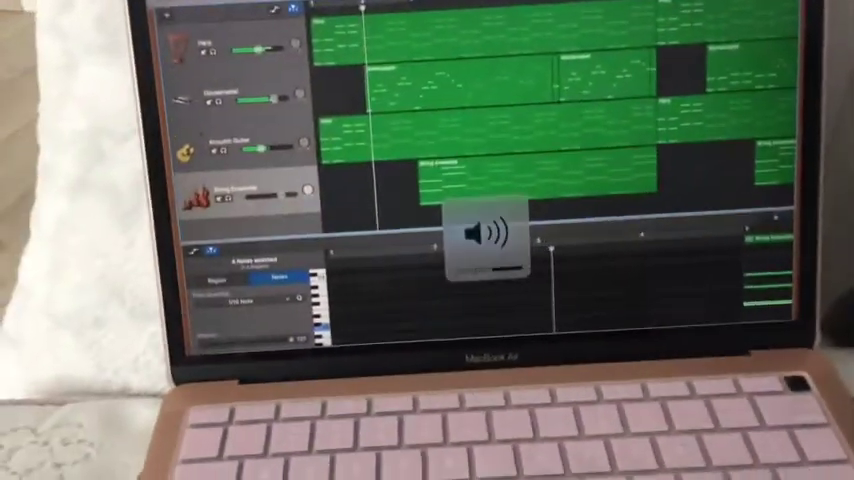